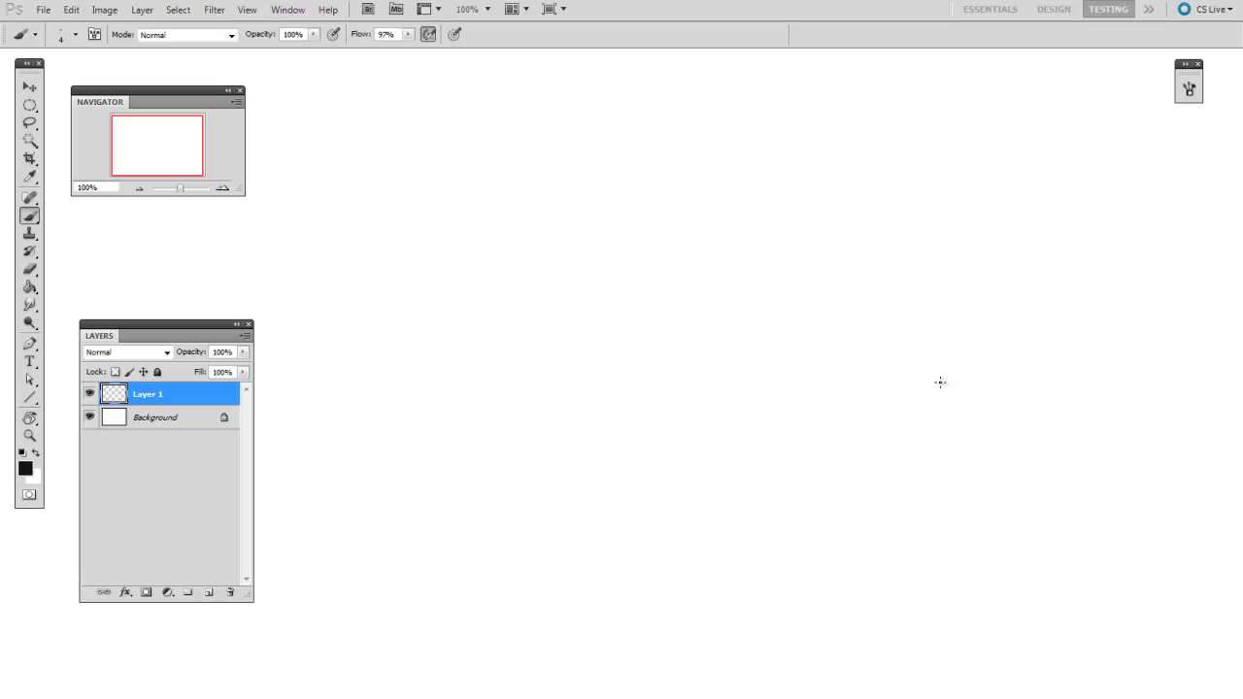
# Sketch a large apple with a stem, a smaller apple behind it, and grey shadows beneath both.
pyautogui.moveTo(845, 543)
pyautogui.mouseDown()
pyautogui.moveTo(816, 536)
pyautogui.moveTo(750, 451)
pyautogui.moveTo(775, 294)
pyautogui.moveTo(956, 291)
pyautogui.moveTo(1029, 359)
pyautogui.moveTo(958, 517)
pyautogui.moveTo(884, 550)
pyautogui.moveTo(853, 546)
pyautogui.mouseUp()
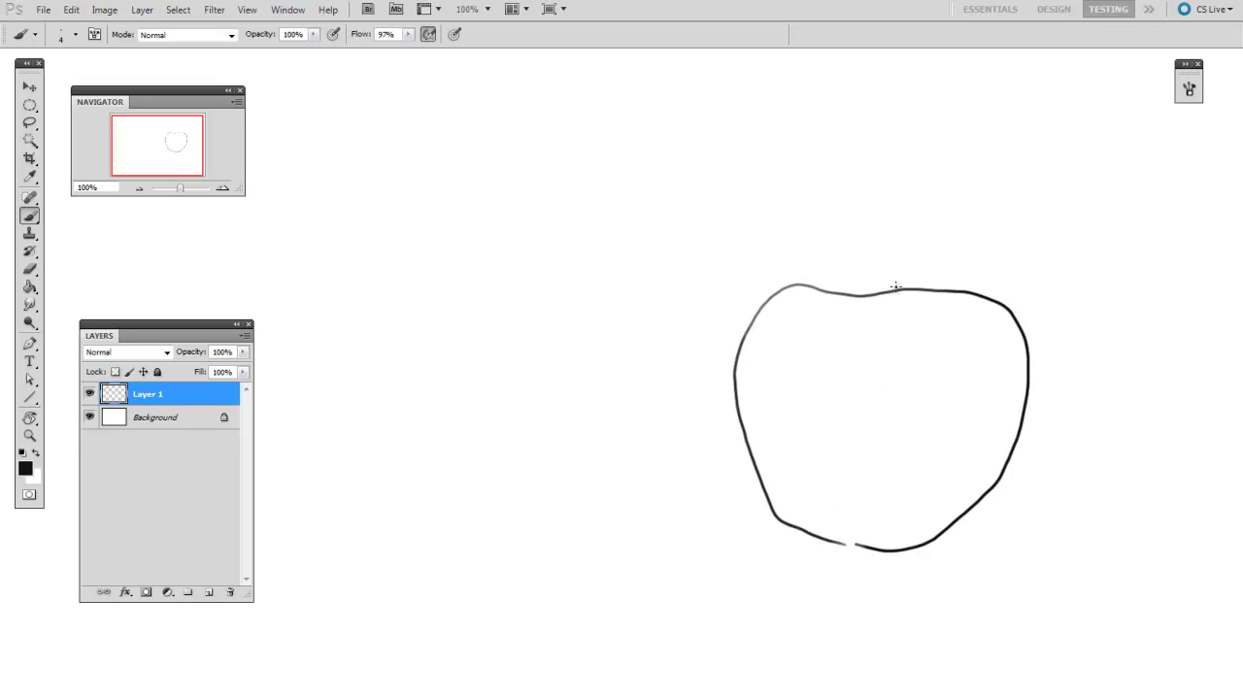
pyautogui.moveTo(886, 305)
pyautogui.mouseDown()
pyautogui.moveTo(889, 282)
pyautogui.moveTo(887, 304)
pyautogui.mouseUp()
pyautogui.moveTo(740, 340)
pyautogui.mouseDown()
pyautogui.moveTo(712, 297)
pyautogui.moveTo(641, 315)
pyautogui.moveTo(622, 399)
pyautogui.moveTo(645, 456)
pyautogui.moveTo(731, 488)
pyautogui.moveTo(751, 315)
pyautogui.moveTo(714, 328)
pyautogui.moveTo(716, 267)
pyautogui.moveTo(723, 331)
pyautogui.mouseUp()
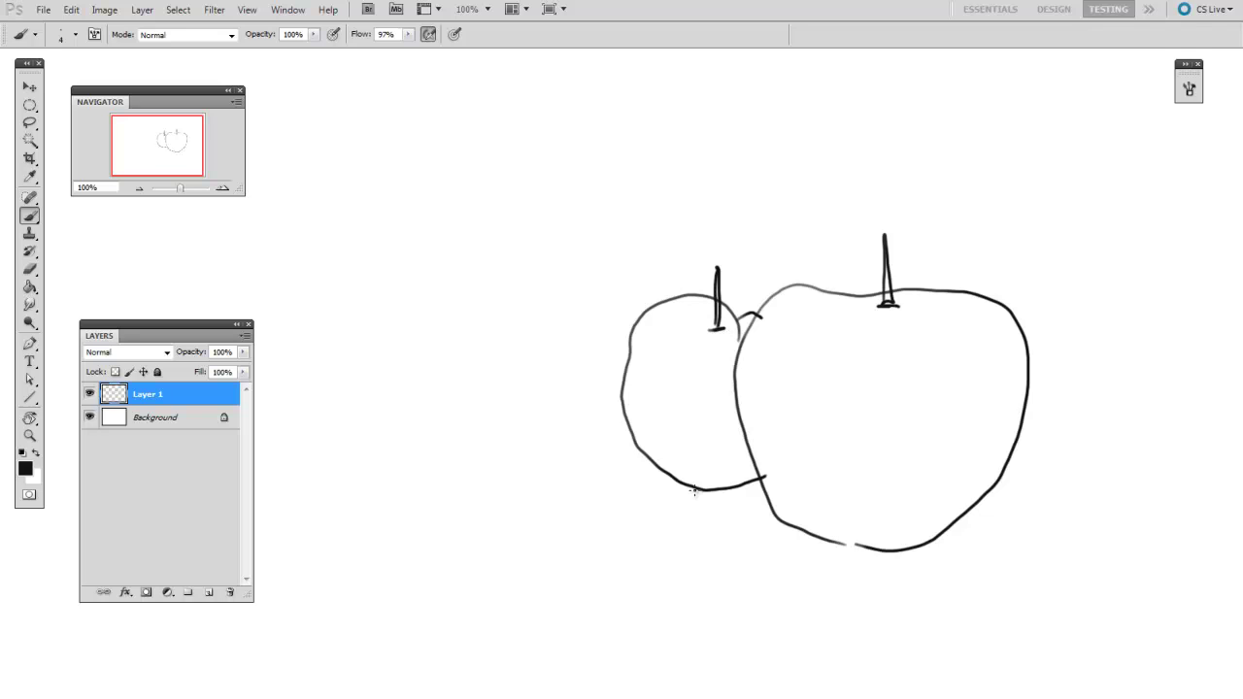
pyautogui.moveTo(672, 492); pyautogui.dragTo(737, 489)
pyautogui.moveTo(821, 532)
pyautogui.mouseDown()
pyautogui.moveTo(911, 549)
pyautogui.moveTo(988, 536)
pyautogui.mouseUp()
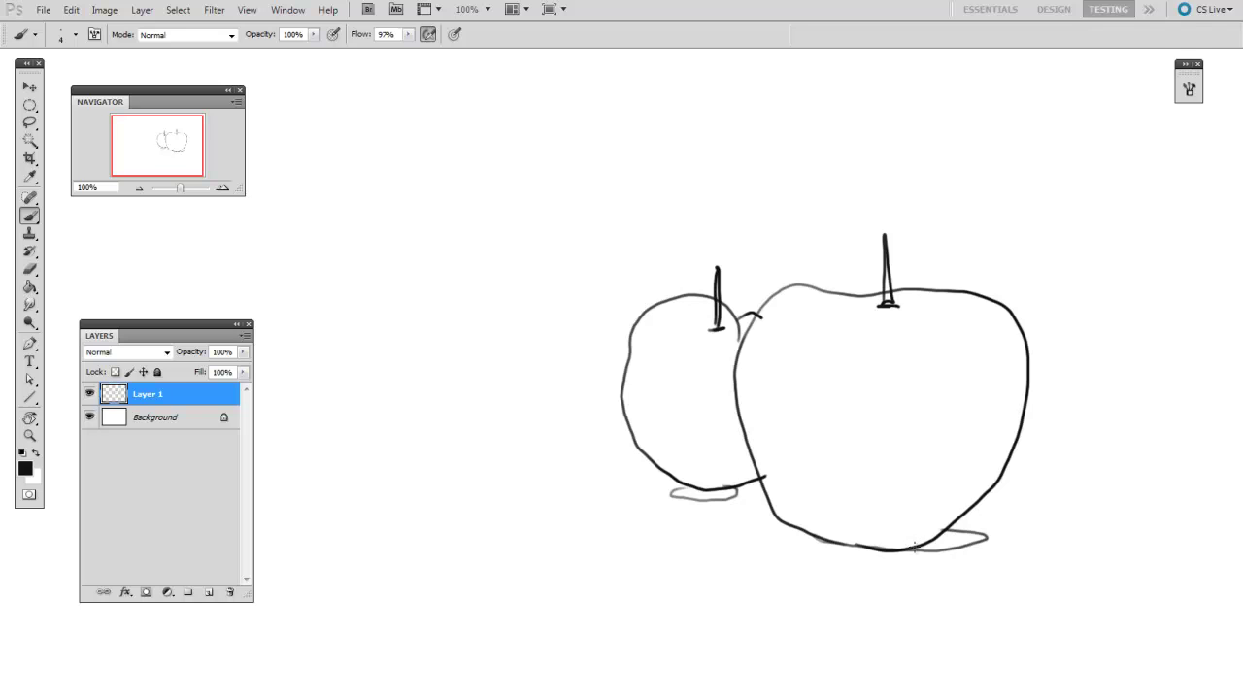
# Raise the brush size from 4 to 15 and paint a thick diagonal stroke across the grid.
pyautogui.moveTo(912, 542); pyautogui.dragTo(895, 535)
pyautogui.press(']')
pyautogui.press(']')
pyautogui.press(']')
pyautogui.press(']')
pyautogui.press(']')
pyautogui.press(']')
pyautogui.press(']')
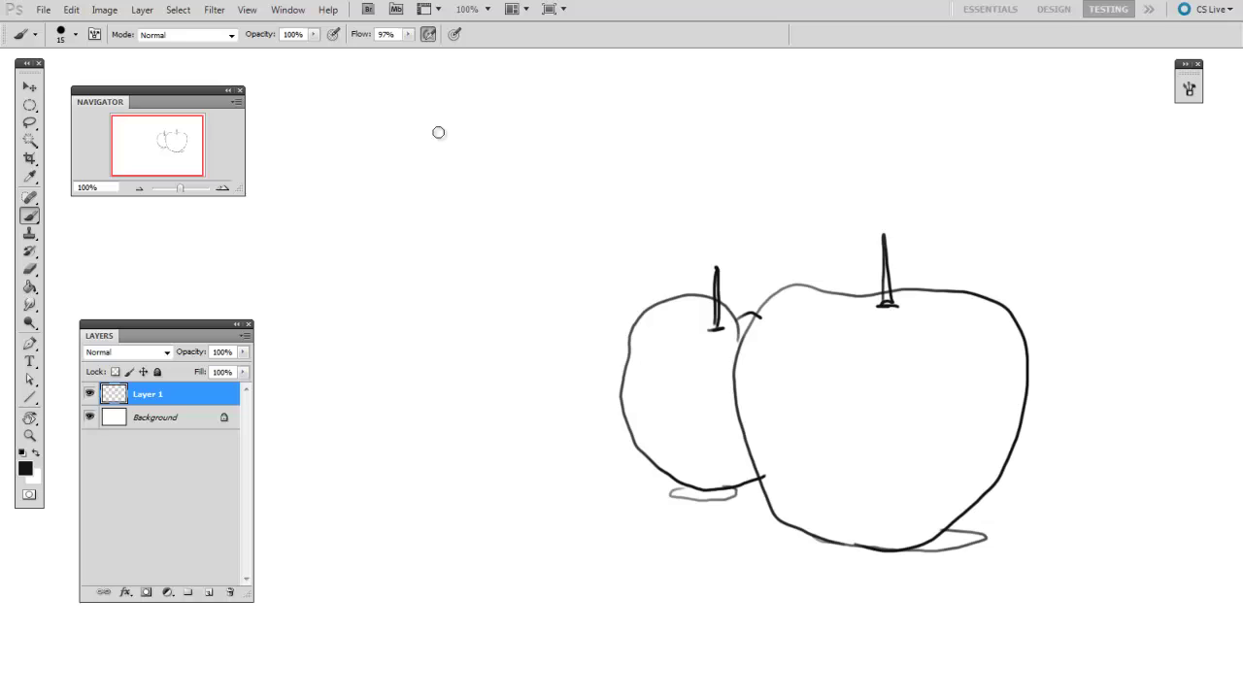
pyautogui.moveTo(427, 169); pyautogui.dragTo(564, 442)
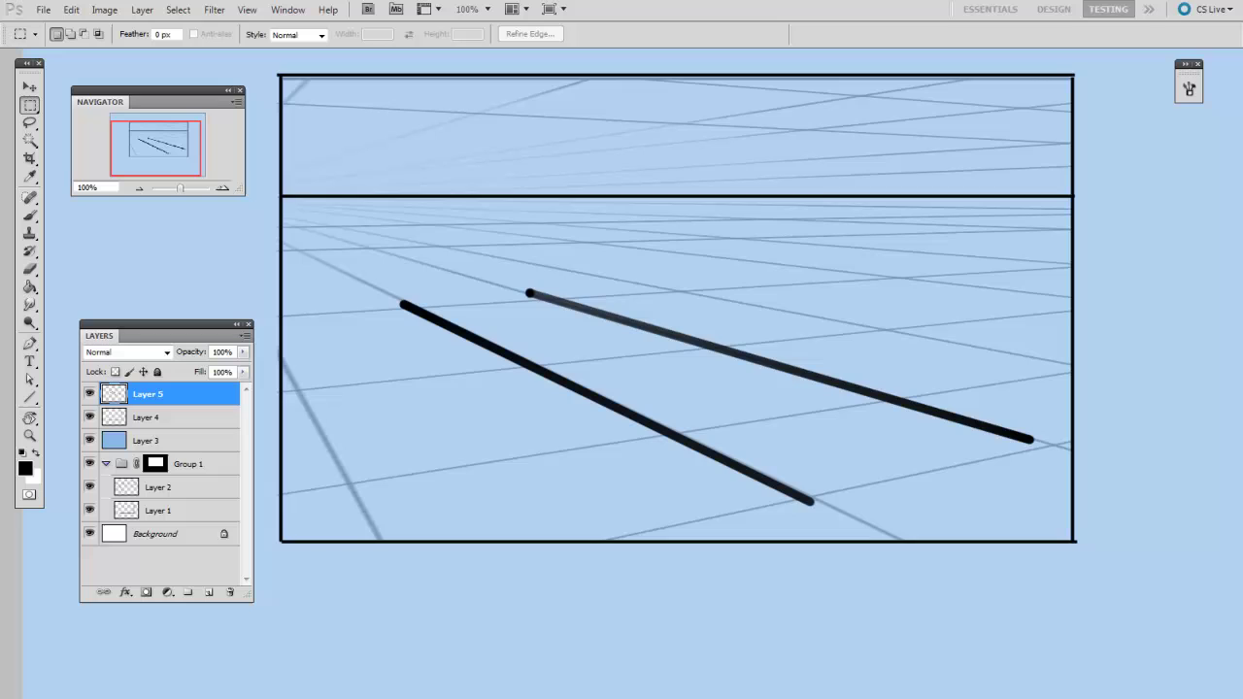
# Add Layer 6 and try a faint grid-following brush stroke, then undo it.
pyautogui.click(209, 592)
pyautogui.scroll(-3, 913, 396)
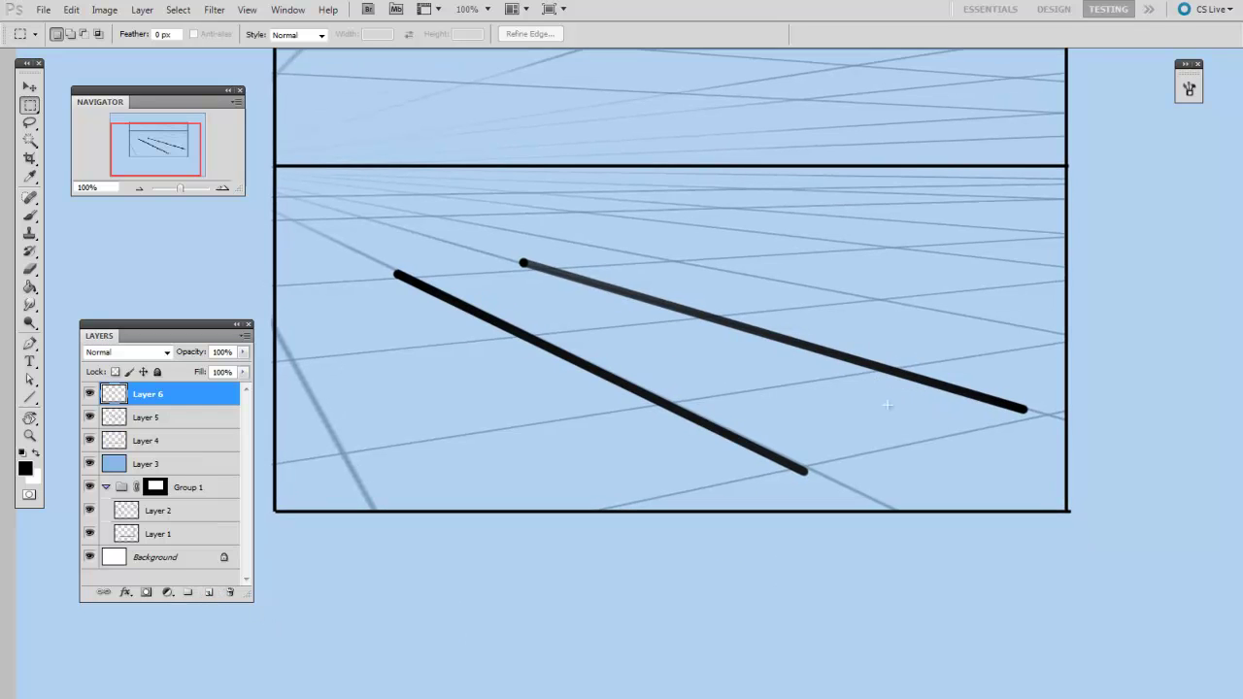
pyautogui.press('b')
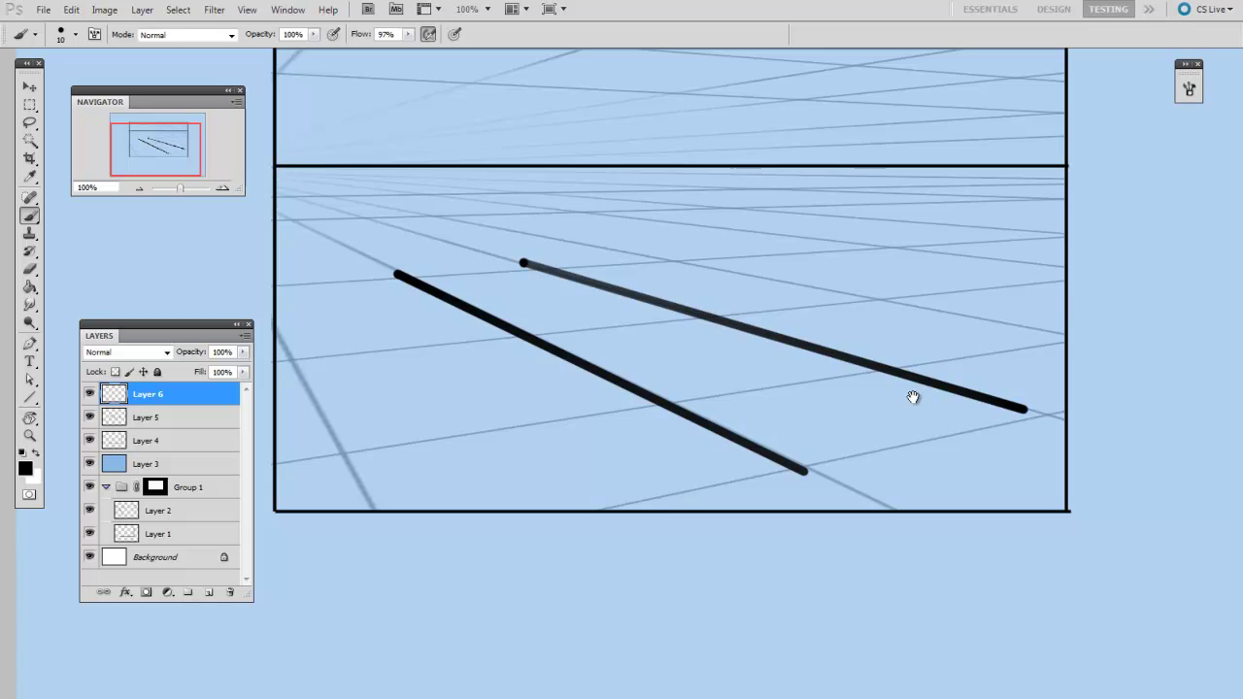
pyautogui.scroll(-1, 913, 398)
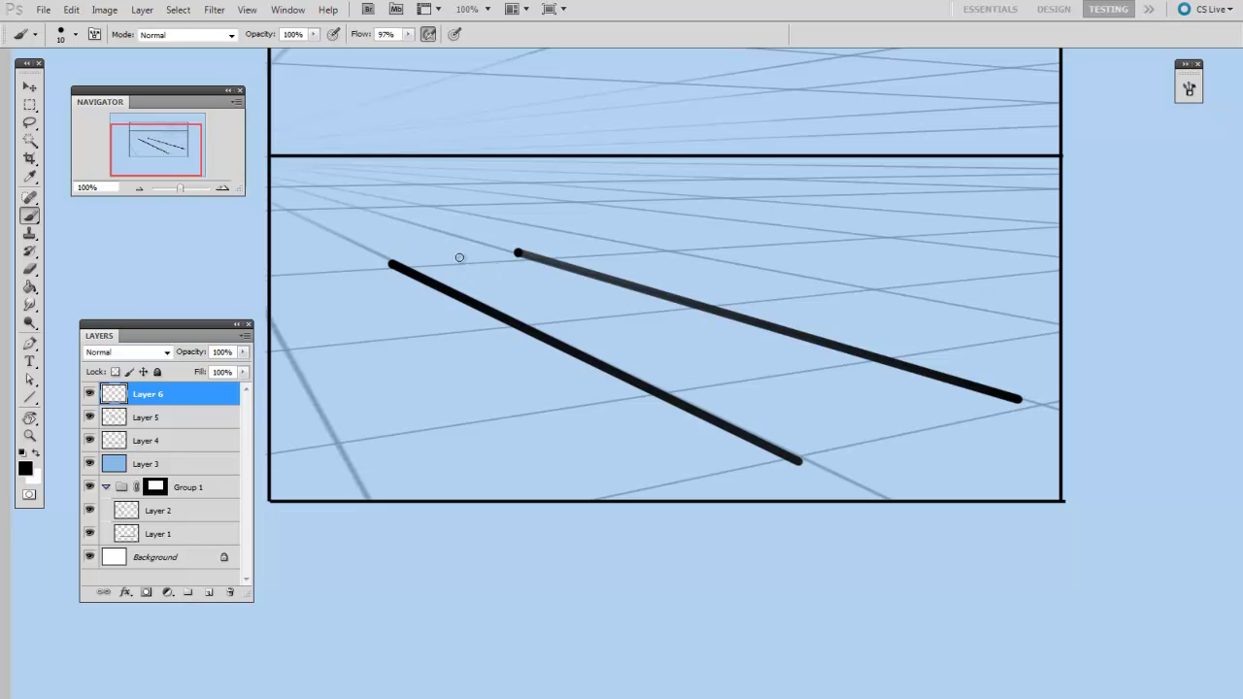
pyautogui.moveTo(461, 258); pyautogui.dragTo(916, 447)
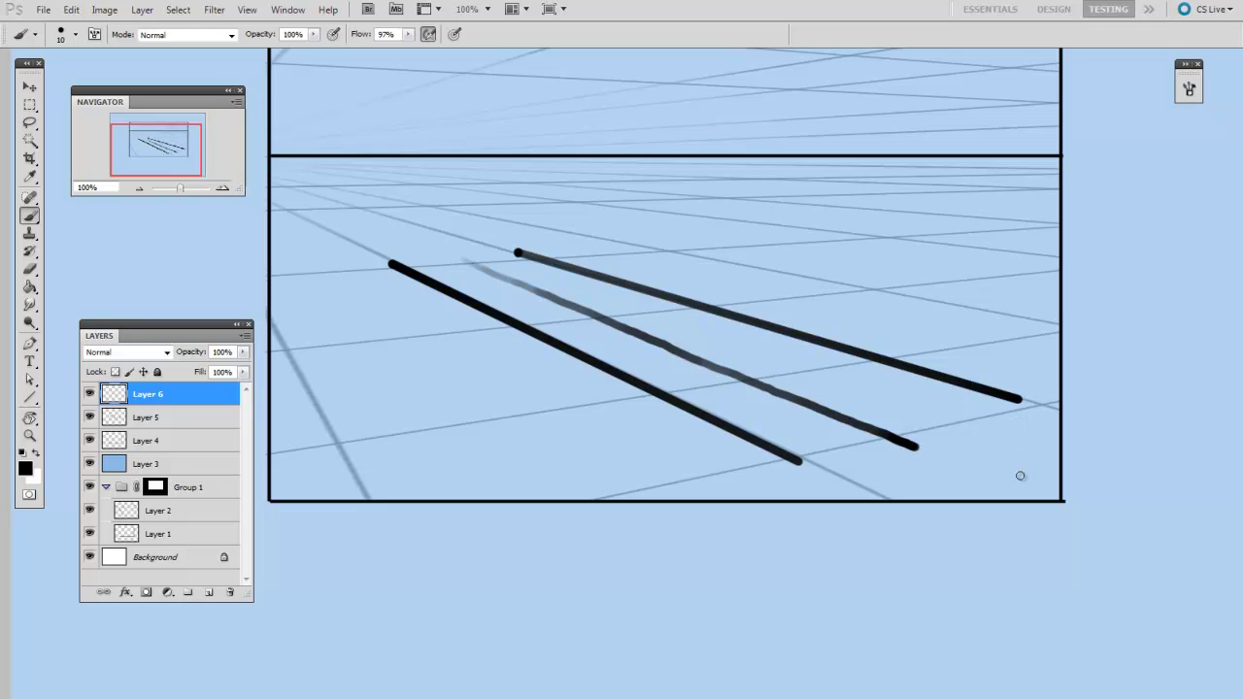
pyautogui.hotkey('ctrl', 'z')
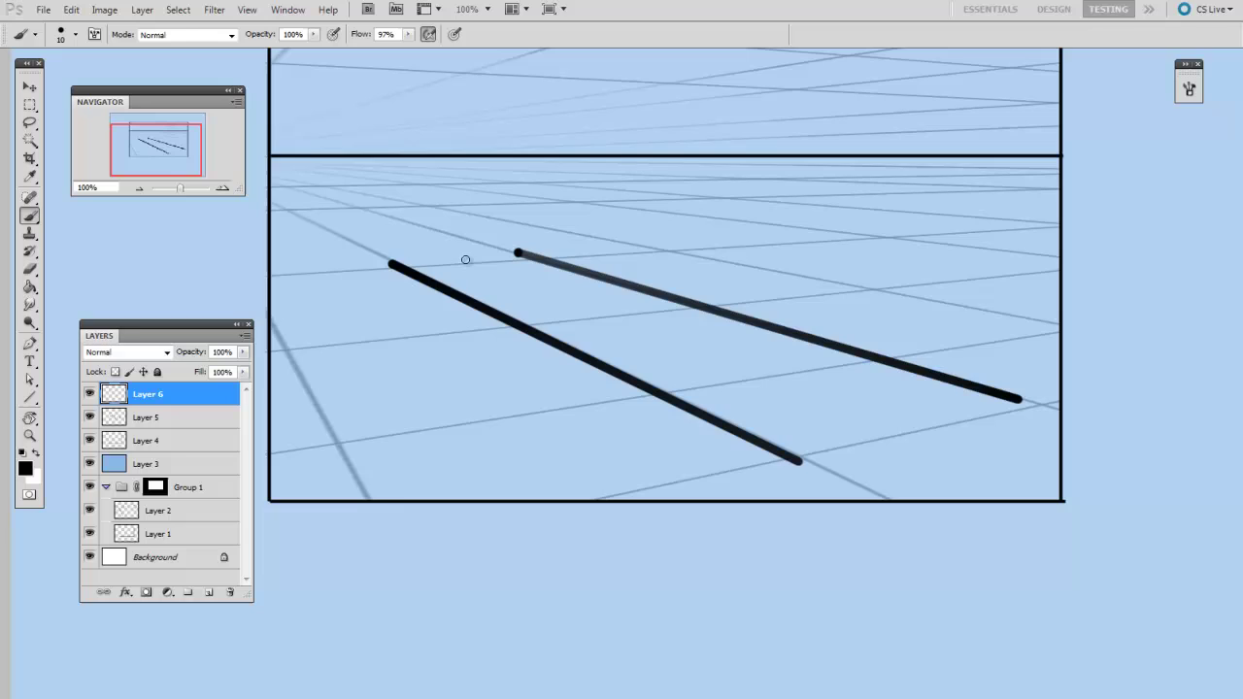
# Test and undo a steep stroke, paint a line between the black lines, then hide Layer 6.
pyautogui.moveTo(455, 257); pyautogui.dragTo(733, 536)
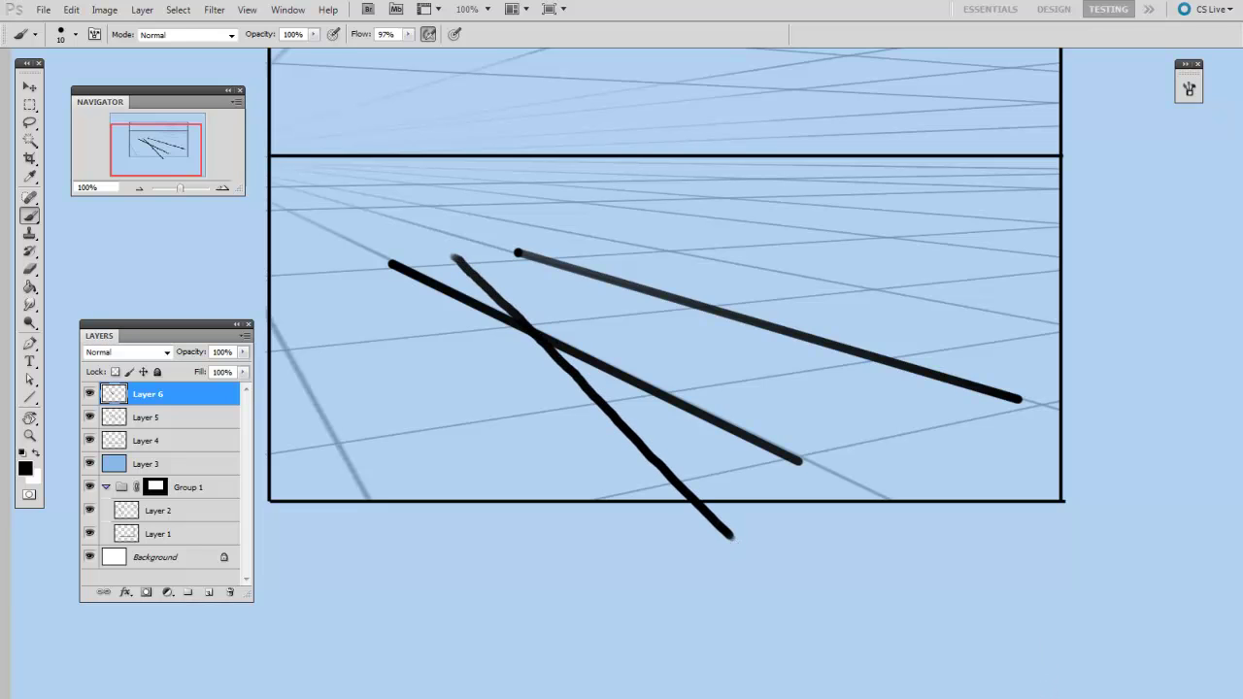
pyautogui.hotkey('ctrl', 'z')
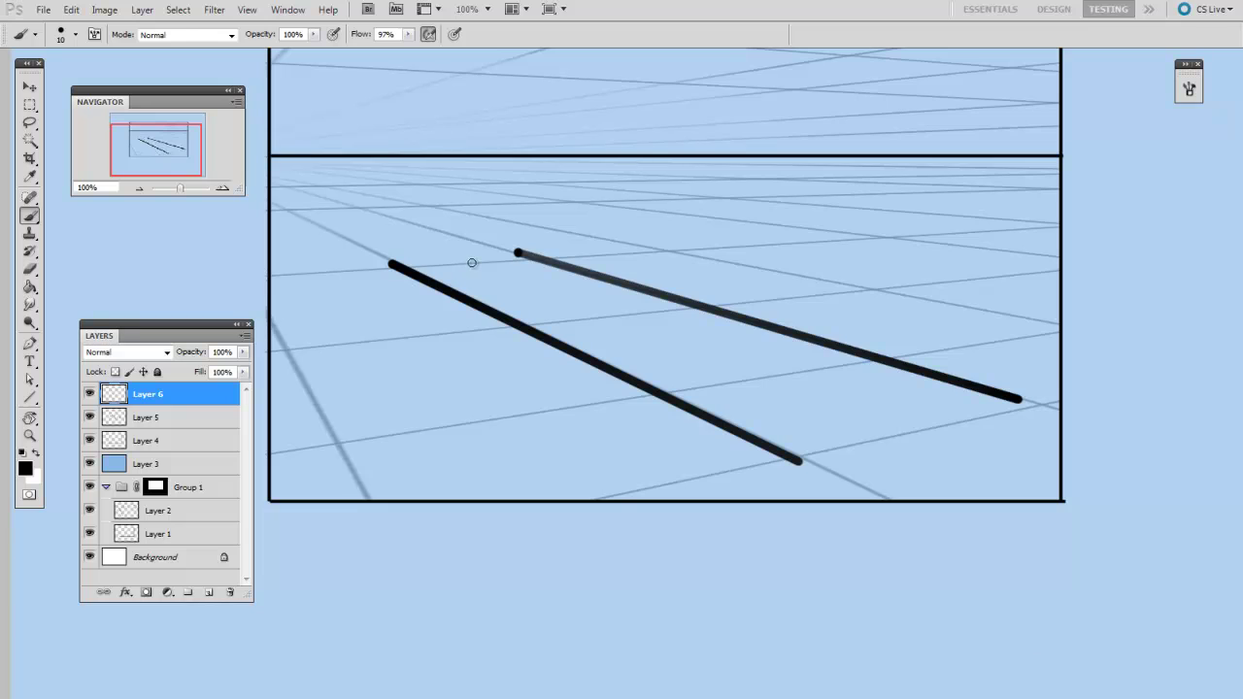
pyautogui.moveTo(471, 263); pyautogui.dragTo(864, 432)
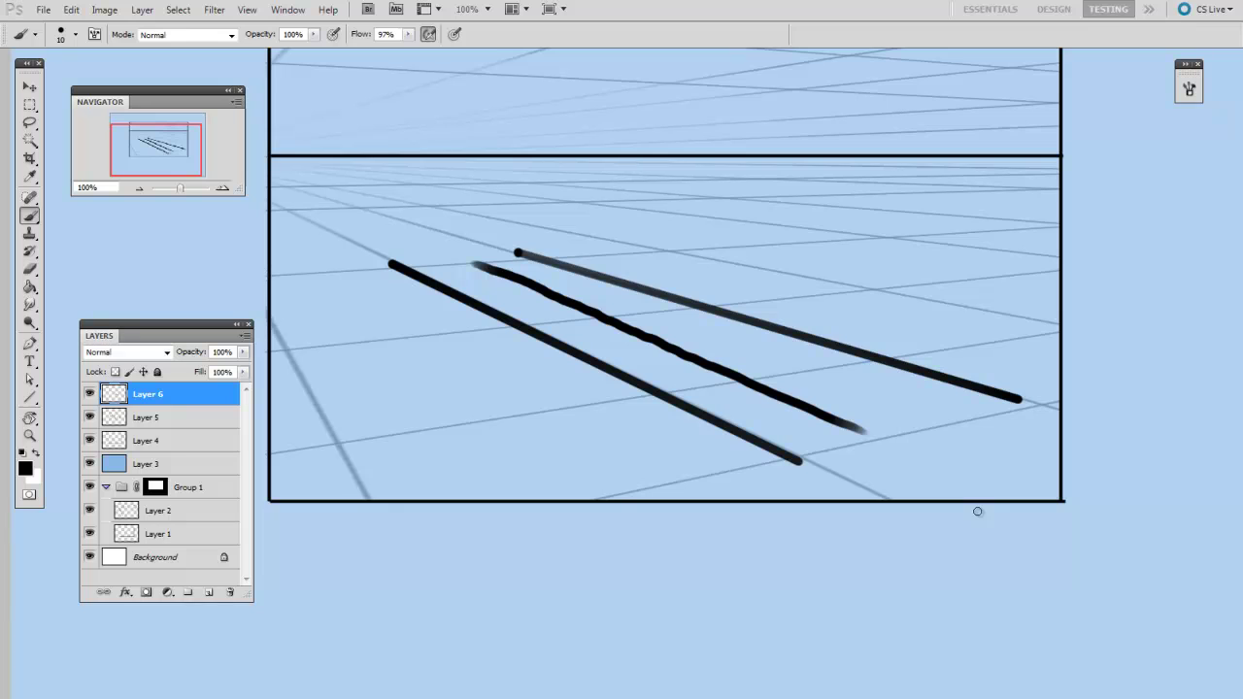
pyautogui.click(90, 393)
# Hide Layer 5, create Layer 7, and draw three edges of a perspective rectangle along the grid.
pyautogui.click(90, 416)
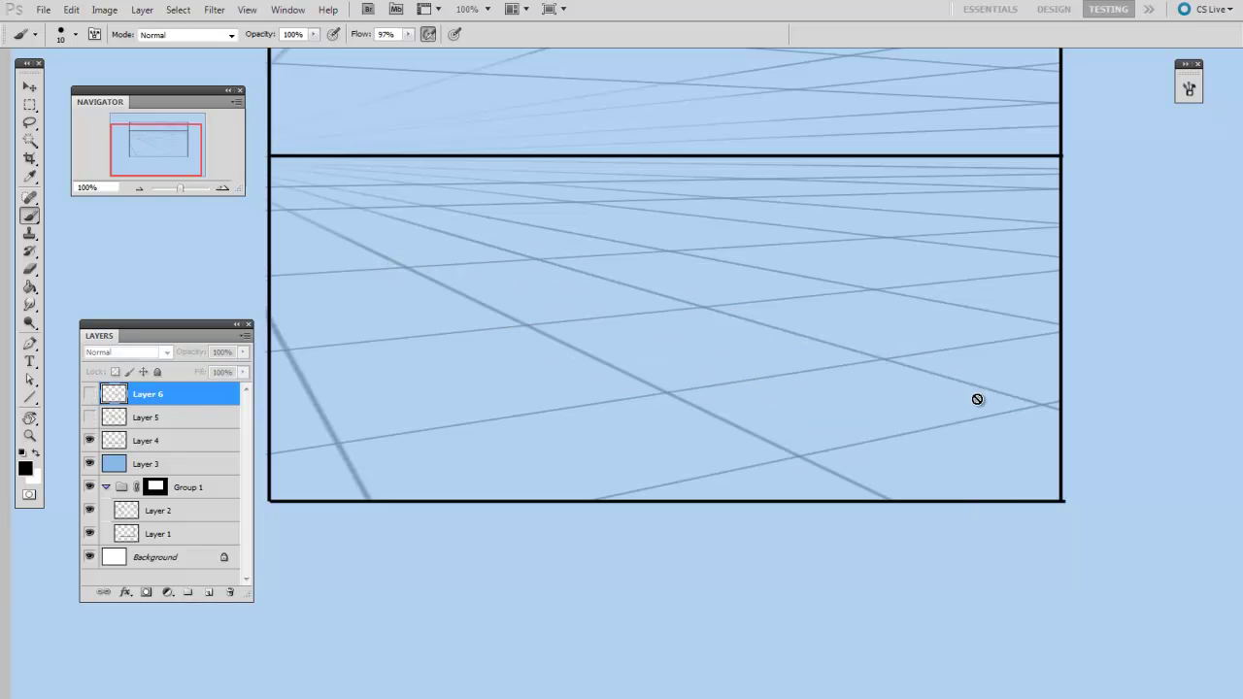
pyautogui.hotkey('ctrl', 'shift', 'alt', 'n')
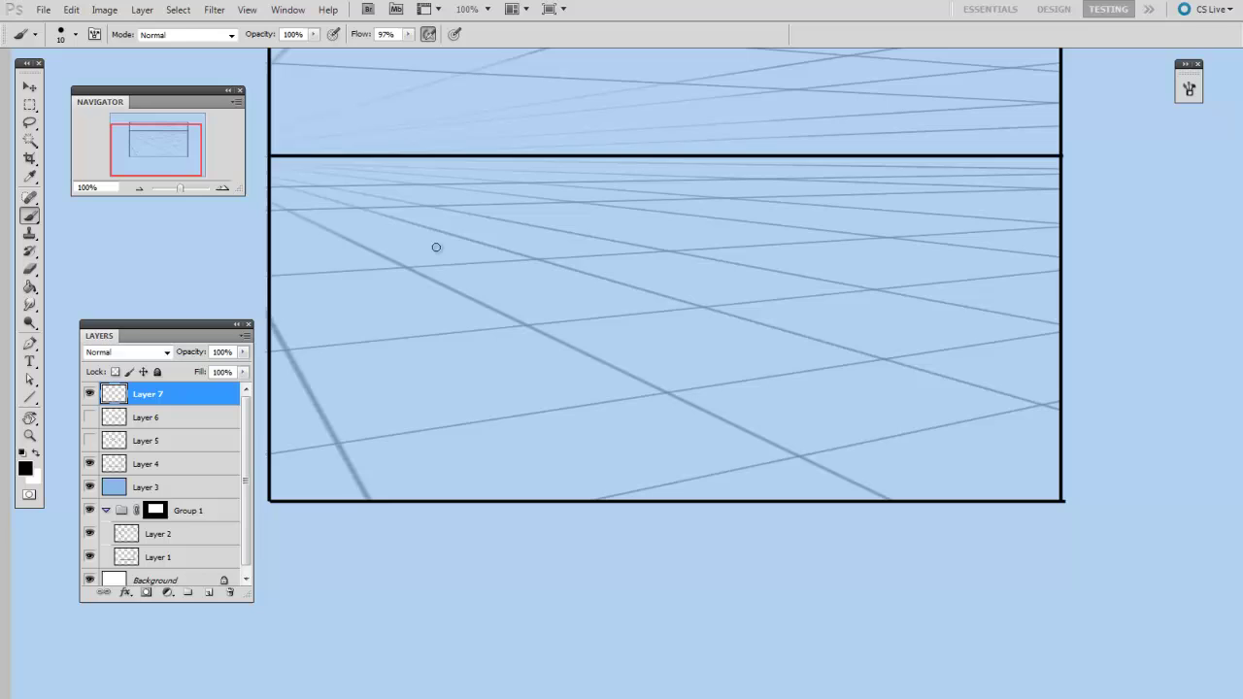
pyautogui.moveTo(449, 252); pyautogui.dragTo(706, 364)
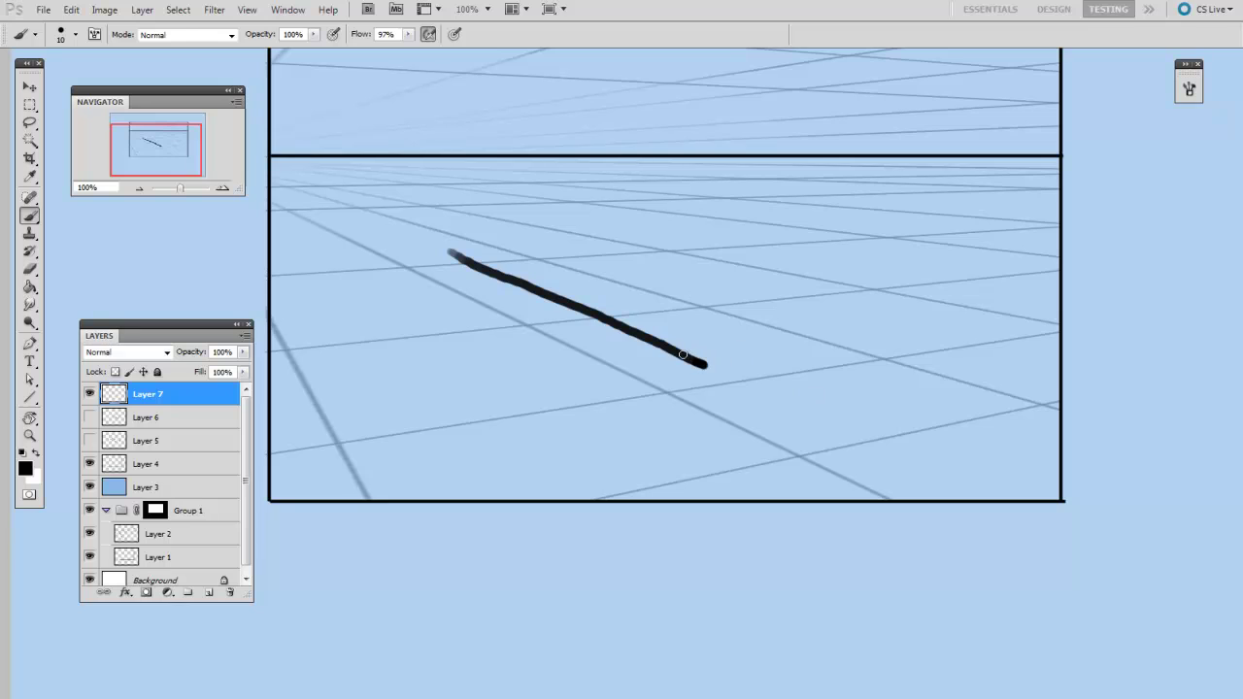
pyautogui.moveTo(682, 355); pyautogui.dragTo(951, 318)
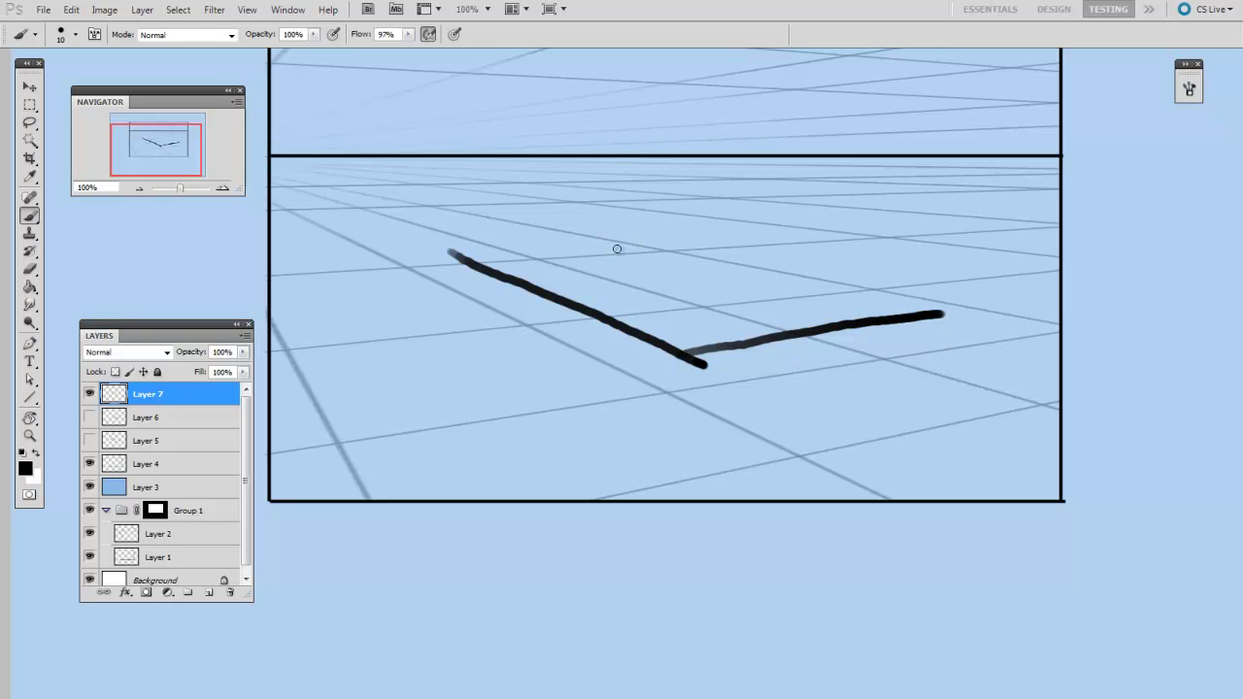
pyautogui.moveTo(633, 252); pyautogui.dragTo(934, 312)
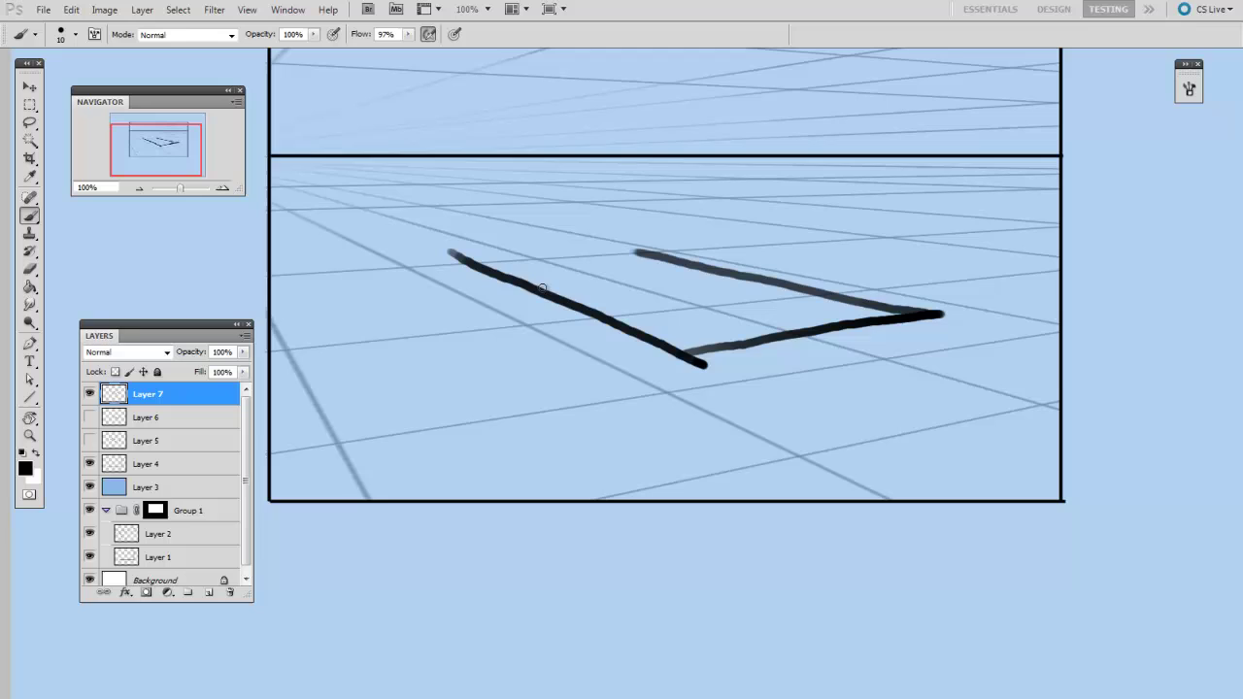
# Redraw the middle shape's back edge, then erase the old stroke and overshooting line ends.
pyautogui.moveTo(519, 280); pyautogui.dragTo(687, 264)
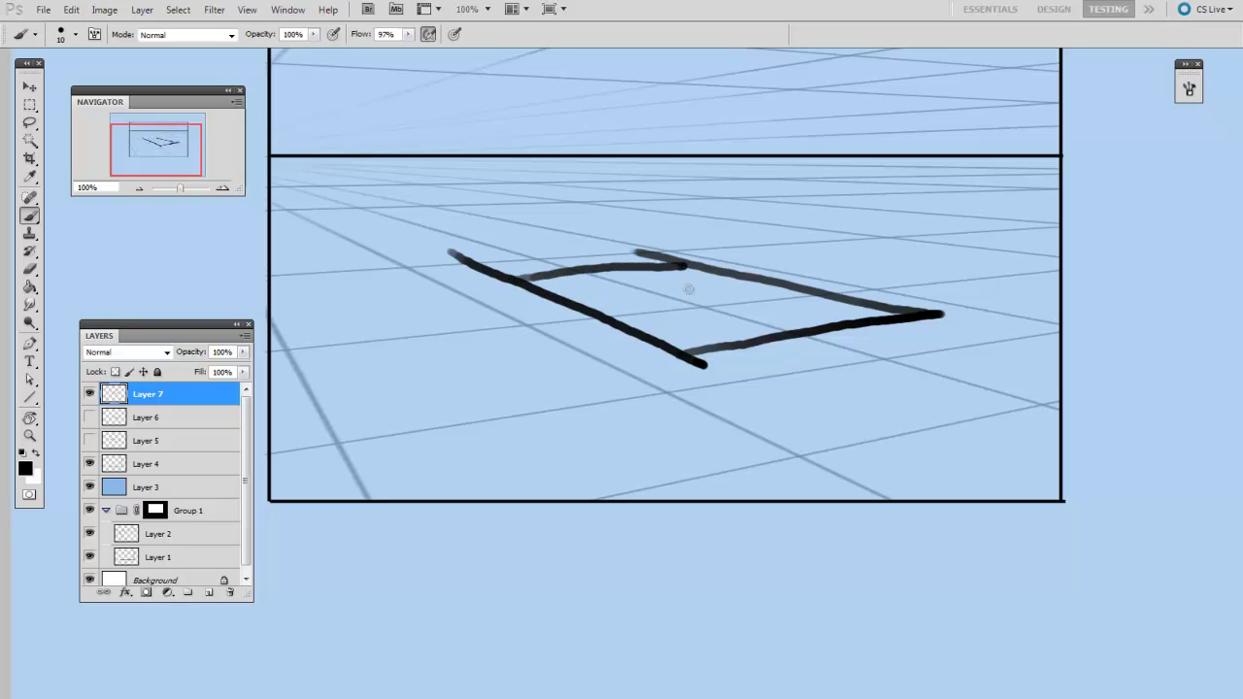
pyautogui.moveTo(596, 307); pyautogui.dragTo(777, 286)
pyautogui.press('e')
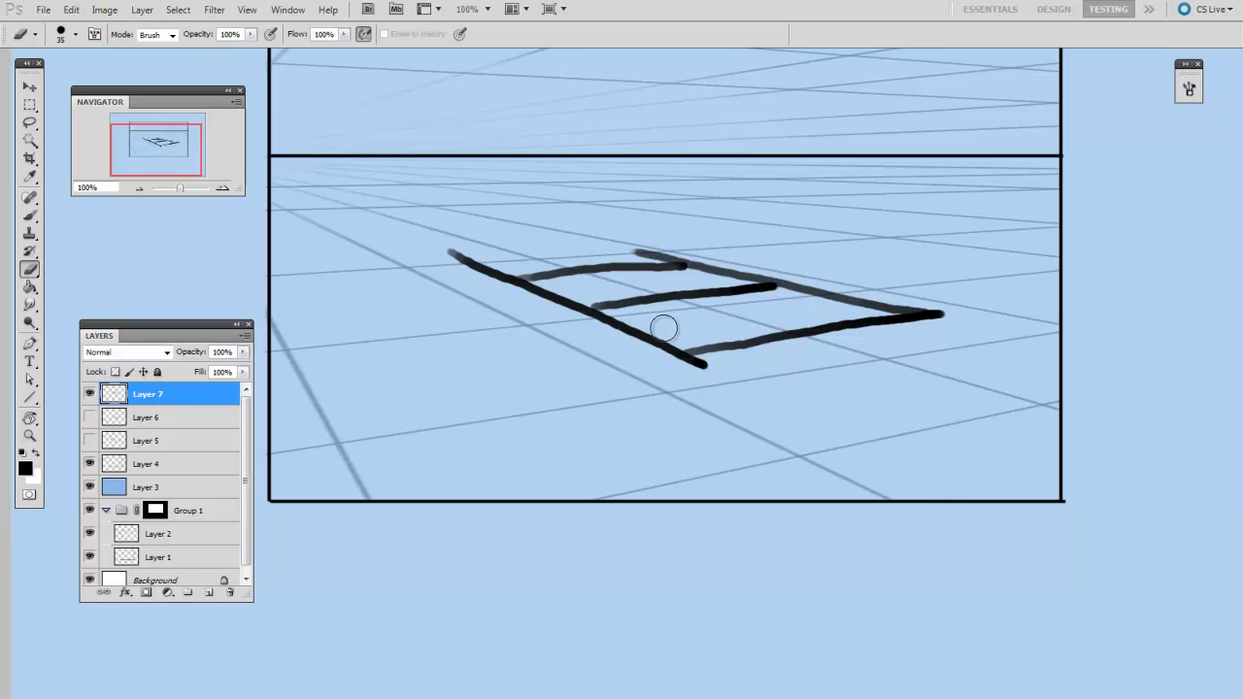
pyautogui.rightClick(663, 327)
pyautogui.press('Escape')
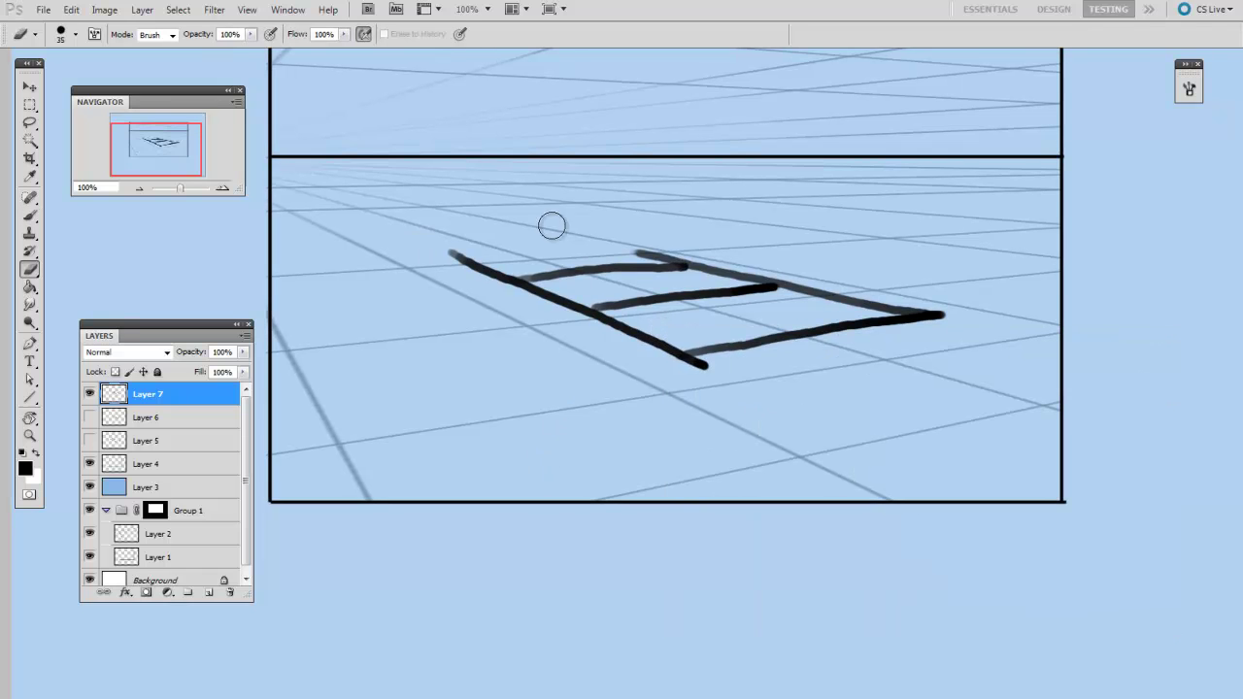
pyautogui.moveTo(485, 260)
pyautogui.mouseDown()
pyautogui.moveTo(444, 287)
pyautogui.moveTo(622, 264)
pyautogui.moveTo(517, 292)
pyautogui.mouseUp()
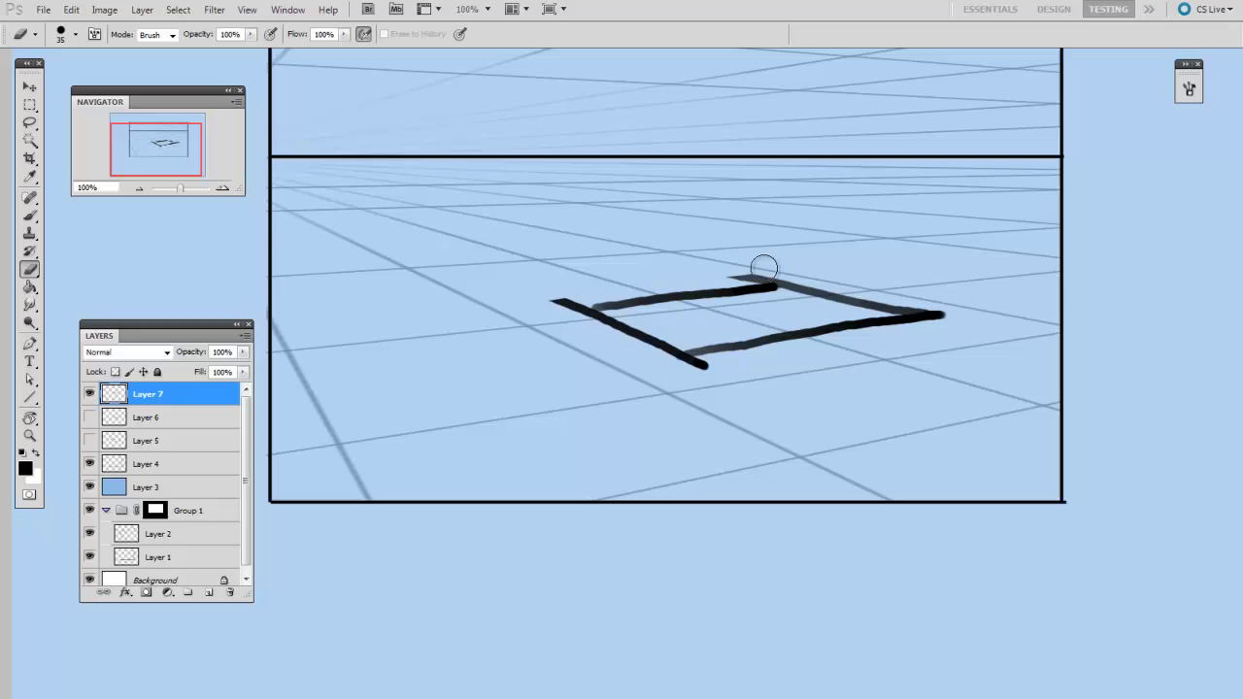
pyautogui.moveTo(763, 266)
pyautogui.mouseDown()
pyautogui.moveTo(576, 270)
pyautogui.moveTo(599, 283)
pyautogui.moveTo(661, 278)
pyautogui.moveTo(718, 369)
pyautogui.mouseUp()
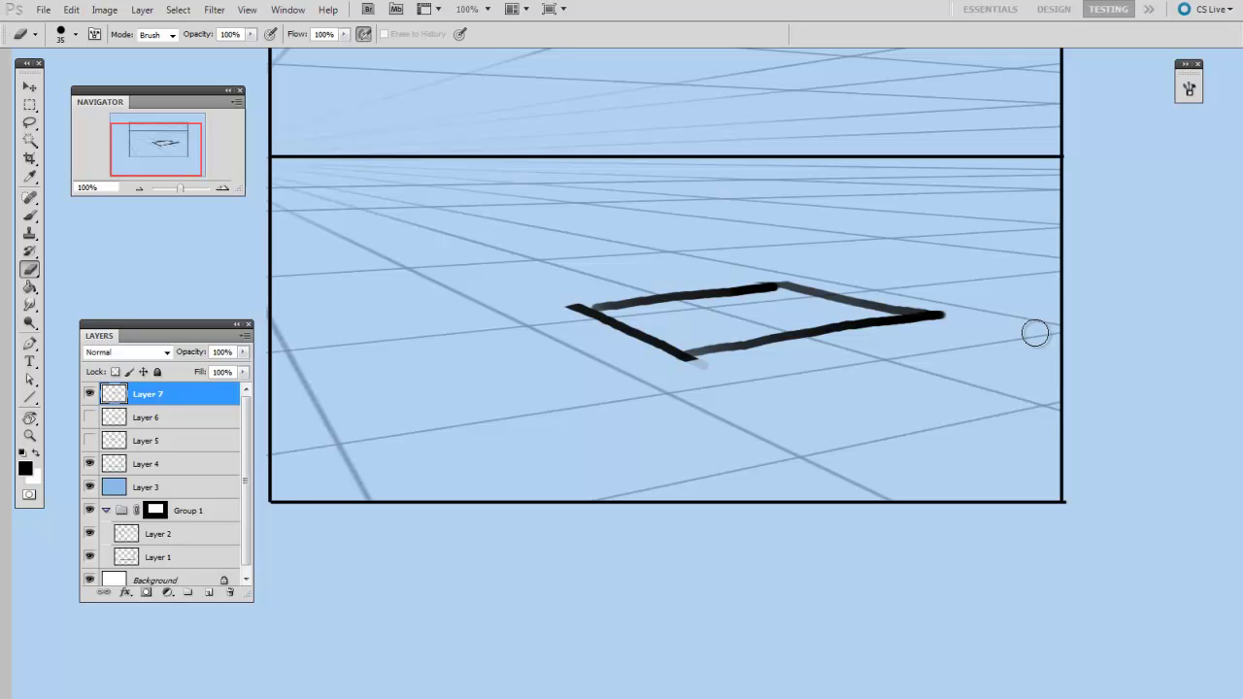
# Draw a tall left perspective quadrilateral with its two sides and top edge.
pyautogui.press('b')
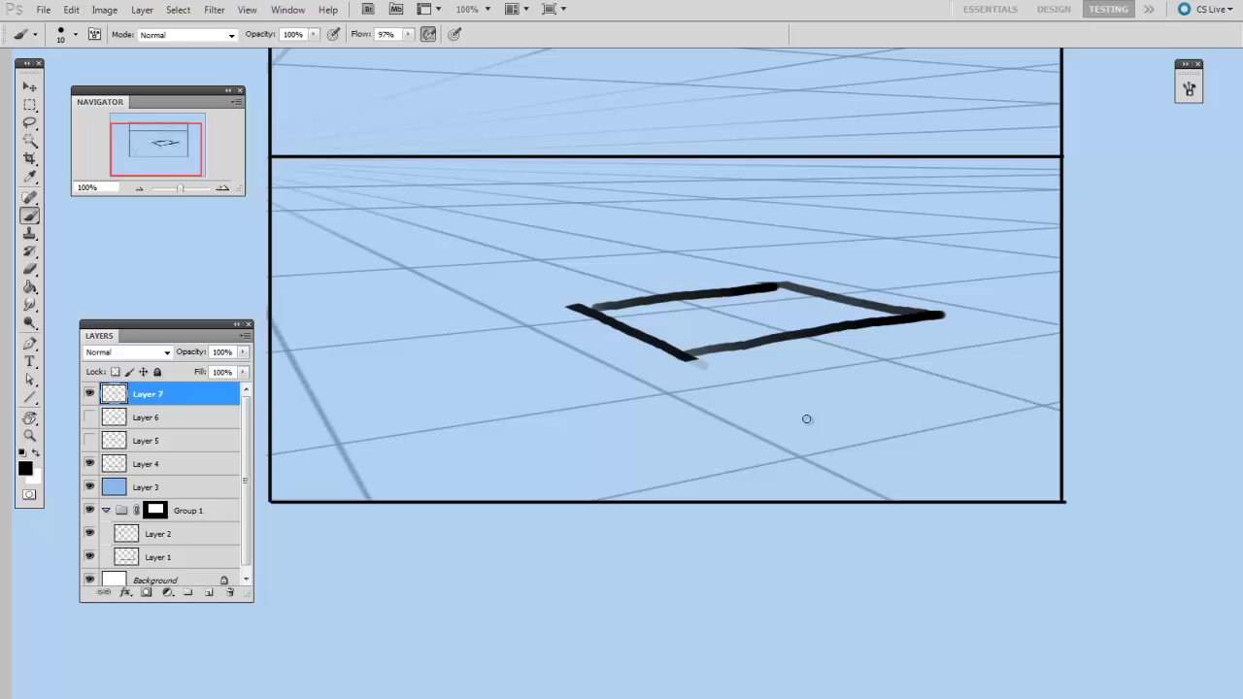
pyautogui.moveTo(434, 301); pyautogui.dragTo(627, 435)
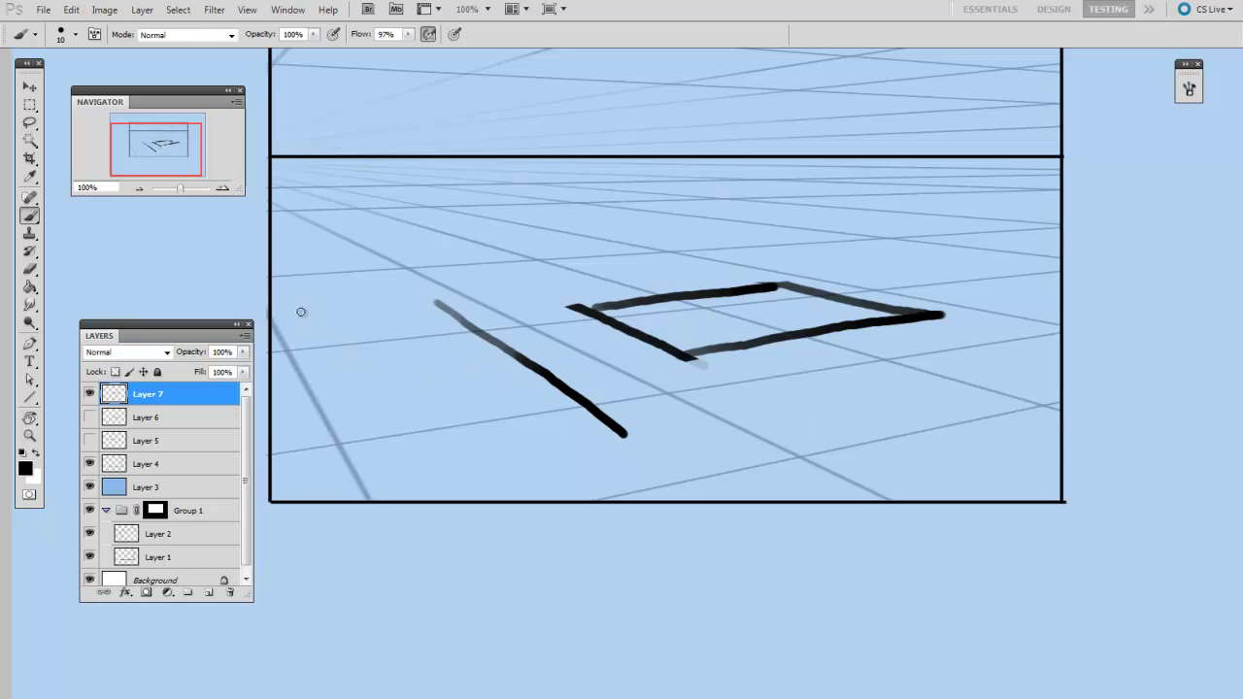
pyautogui.moveTo(297, 311)
pyautogui.mouseDown()
pyautogui.moveTo(407, 481)
pyautogui.moveTo(421, 466)
pyautogui.moveTo(626, 434)
pyautogui.mouseUp()
pyautogui.moveTo(297, 313); pyautogui.dragTo(441, 303)
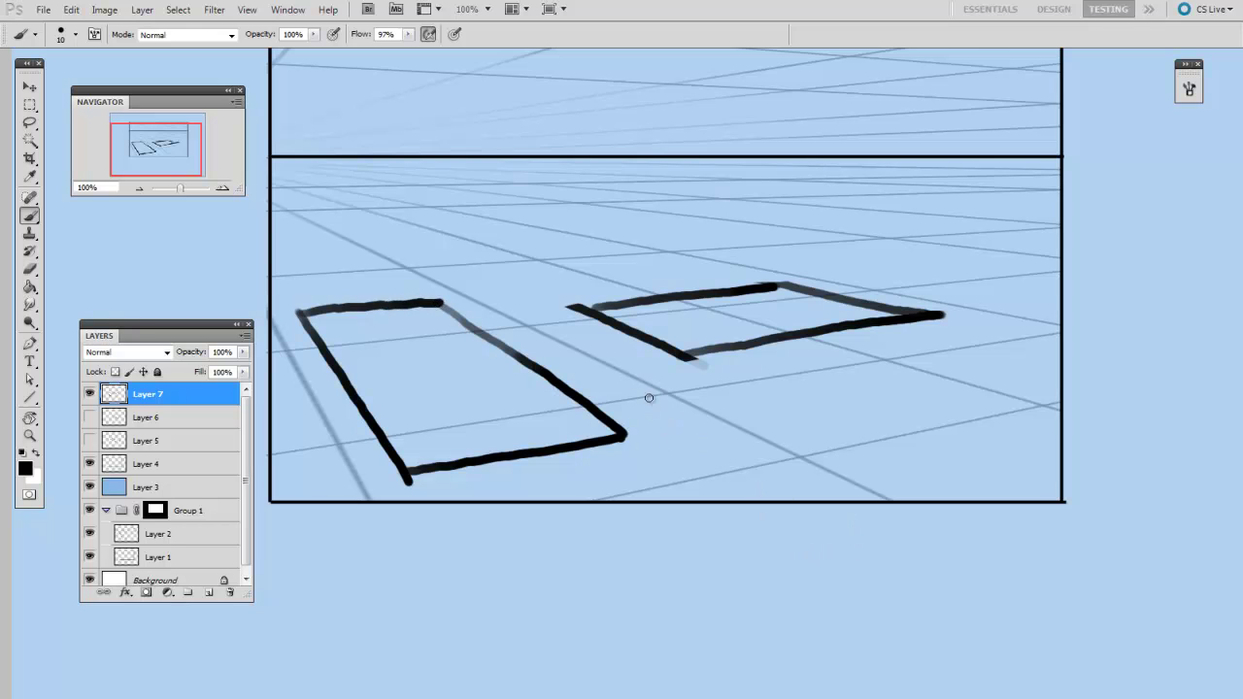
# Draw a four-sided box at the lower right, then erase it.
pyautogui.moveTo(647, 396); pyautogui.dragTo(699, 505)
pyautogui.moveTo(826, 367); pyautogui.dragTo(863, 532)
pyautogui.moveTo(647, 393); pyautogui.dragTo(816, 370)
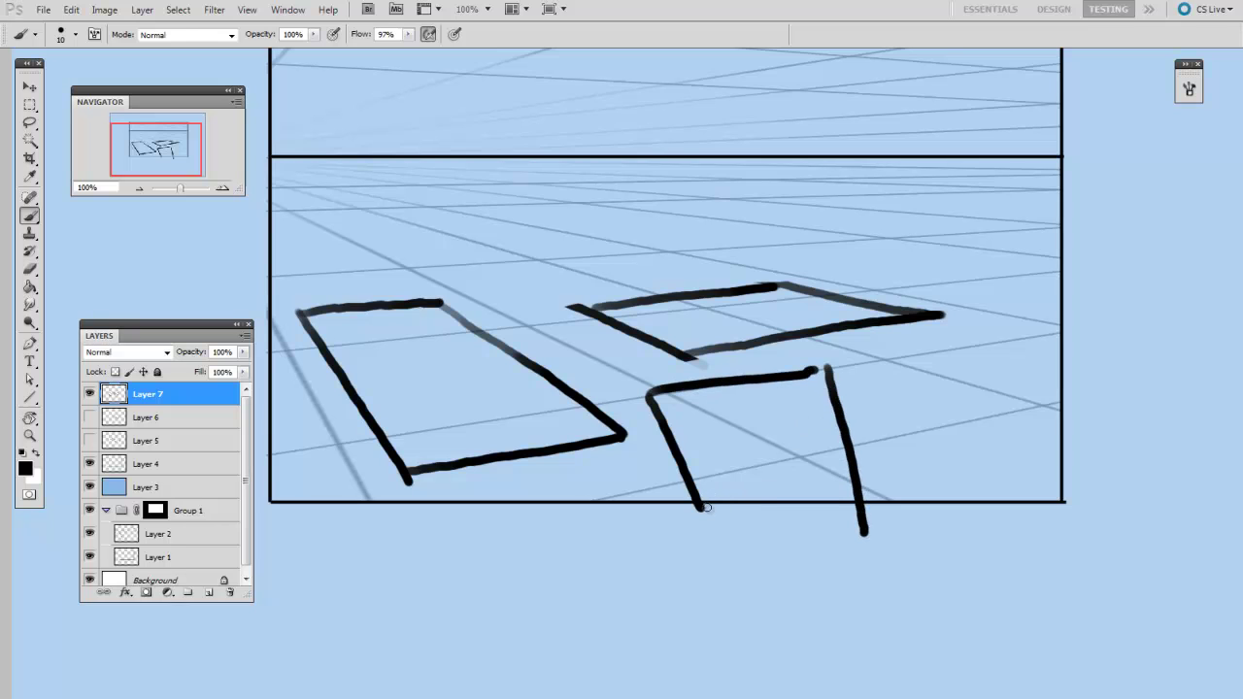
pyautogui.moveTo(699, 509); pyautogui.dragTo(874, 524)
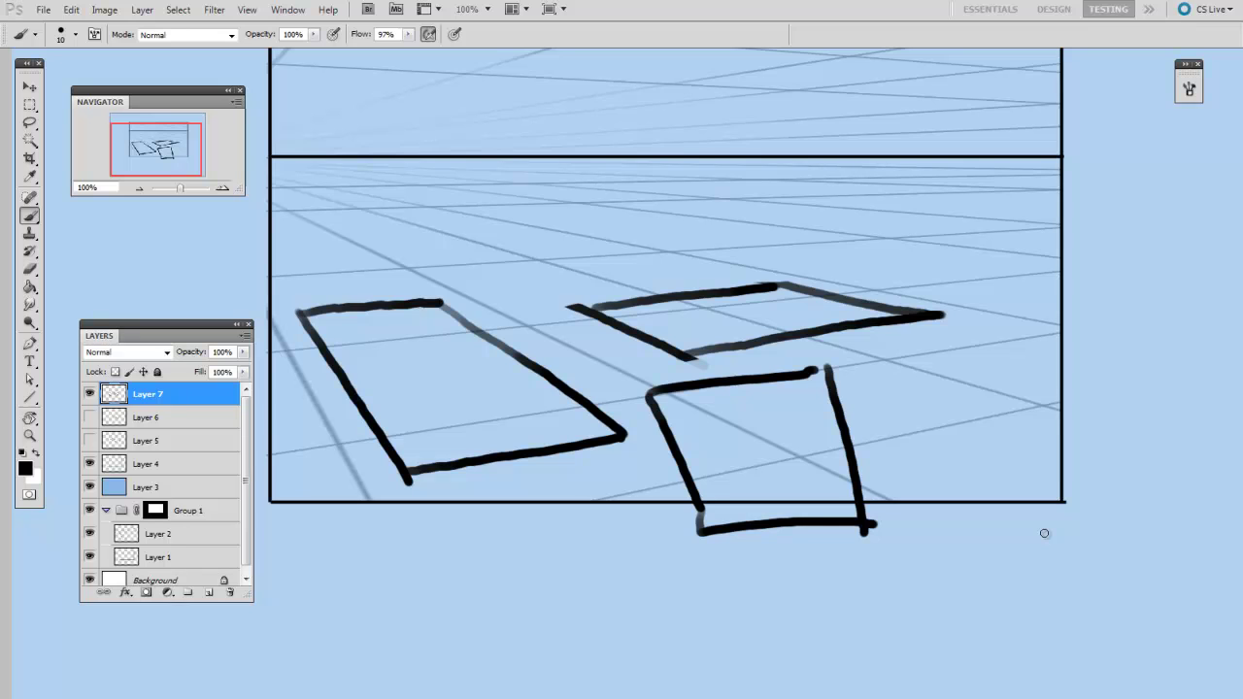
pyautogui.press('e')
pyautogui.moveTo(810, 527)
pyautogui.mouseDown()
pyautogui.moveTo(793, 571)
pyautogui.moveTo(700, 476)
pyautogui.moveTo(678, 425)
pyautogui.moveTo(704, 408)
pyautogui.moveTo(868, 444)
pyautogui.mouseUp()
# Draw the front and left edges of a new shape above the middle rectangle.
pyautogui.press('b')
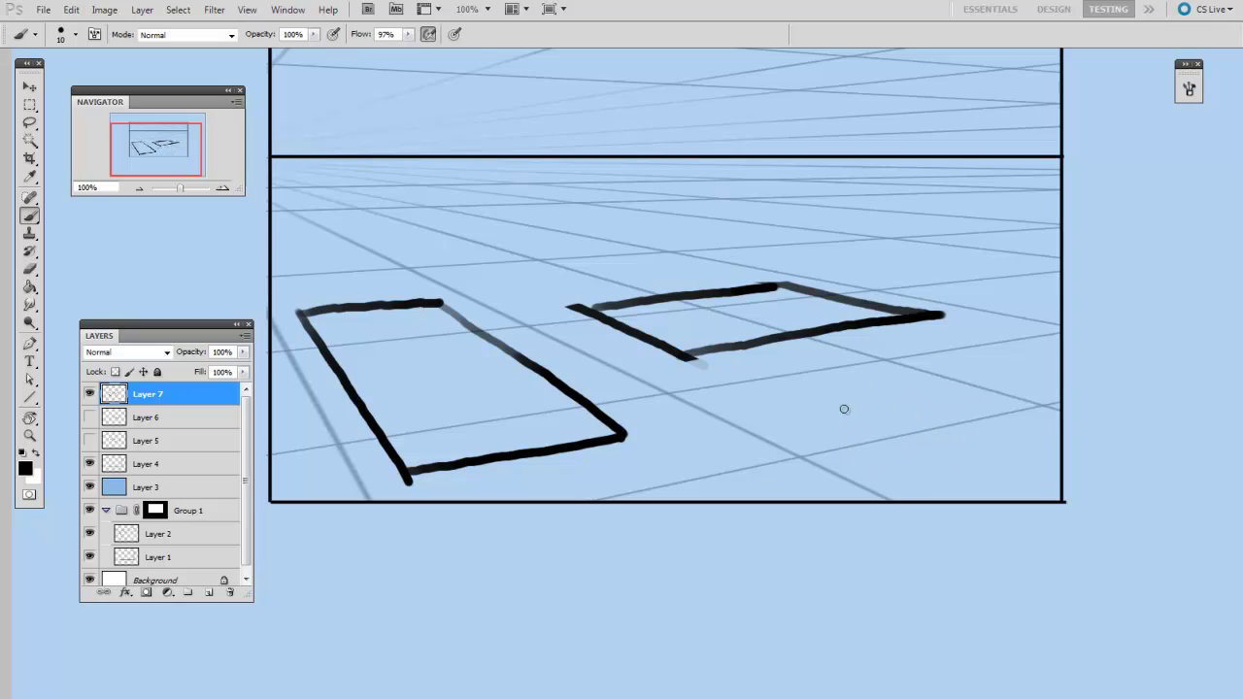
pyautogui.moveTo(652, 276); pyautogui.dragTo(826, 252)
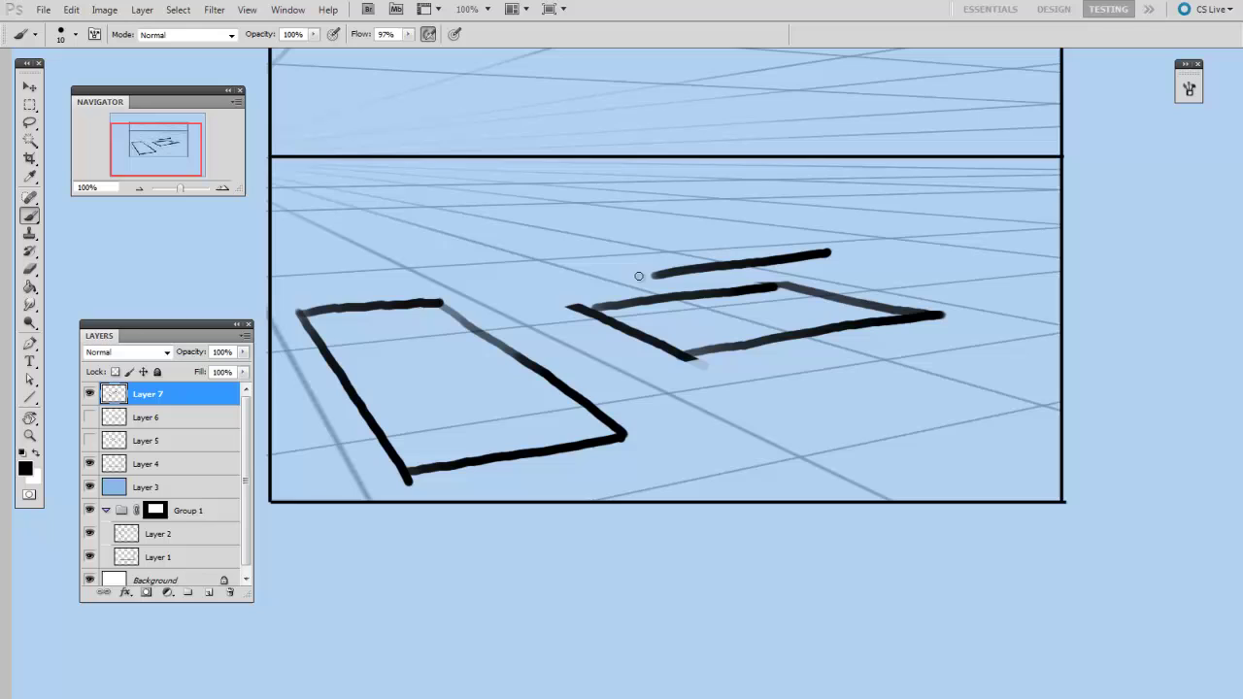
pyautogui.moveTo(649, 272)
pyautogui.mouseDown()
pyautogui.moveTo(518, 228)
pyautogui.moveTo(681, 217)
pyautogui.moveTo(874, 250)
pyautogui.mouseUp()
# Draw a small box near the bottom, redrawing its uneven top edge and trimming the right side.
pyautogui.moveTo(657, 406); pyautogui.dragTo(742, 382)
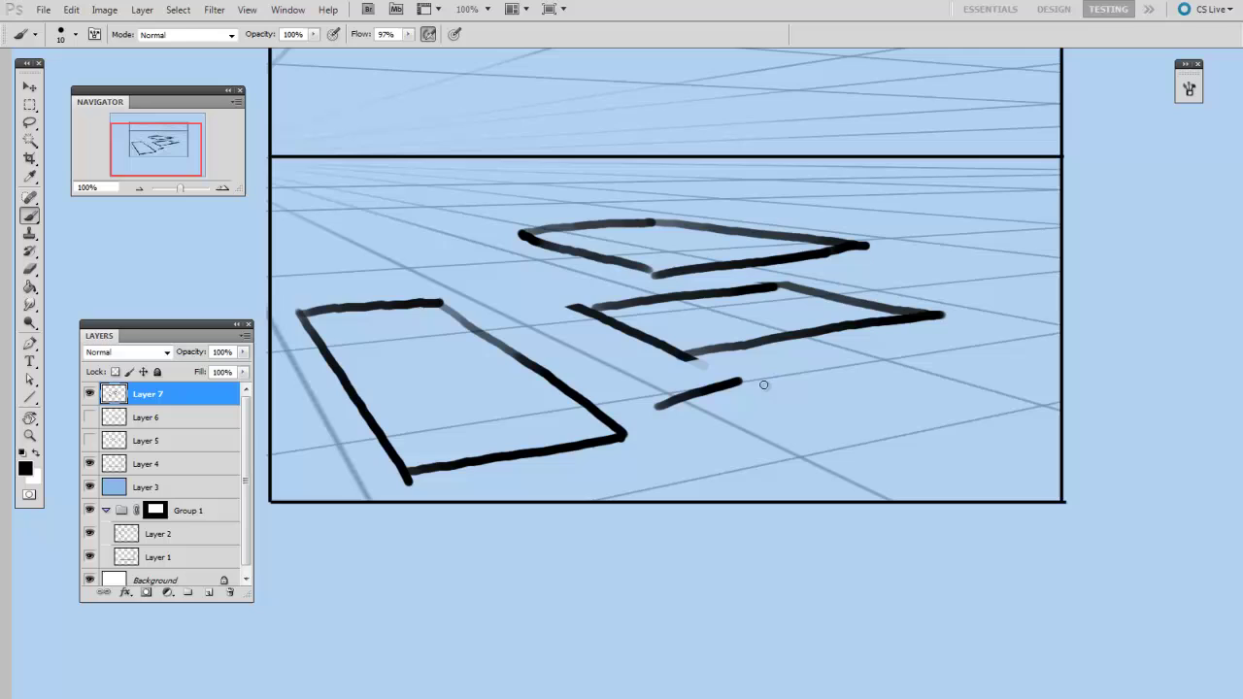
pyautogui.moveTo(641, 398); pyautogui.dragTo(759, 470)
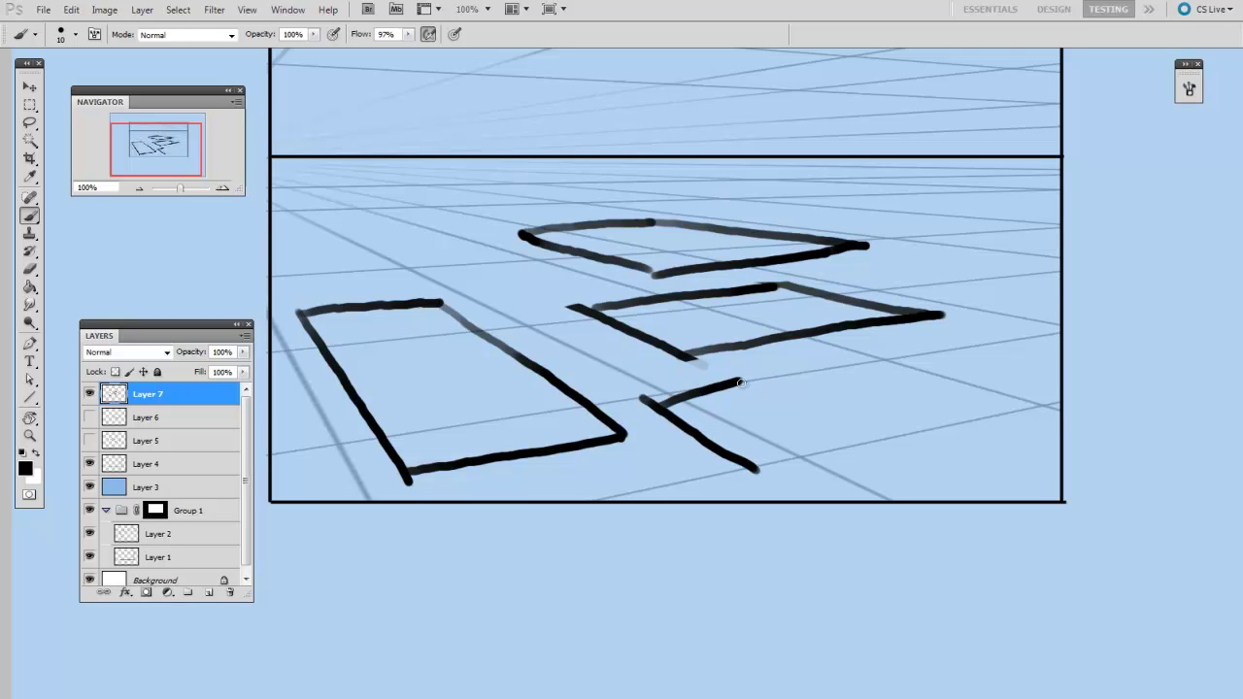
pyautogui.moveTo(738, 382); pyautogui.dragTo(899, 462)
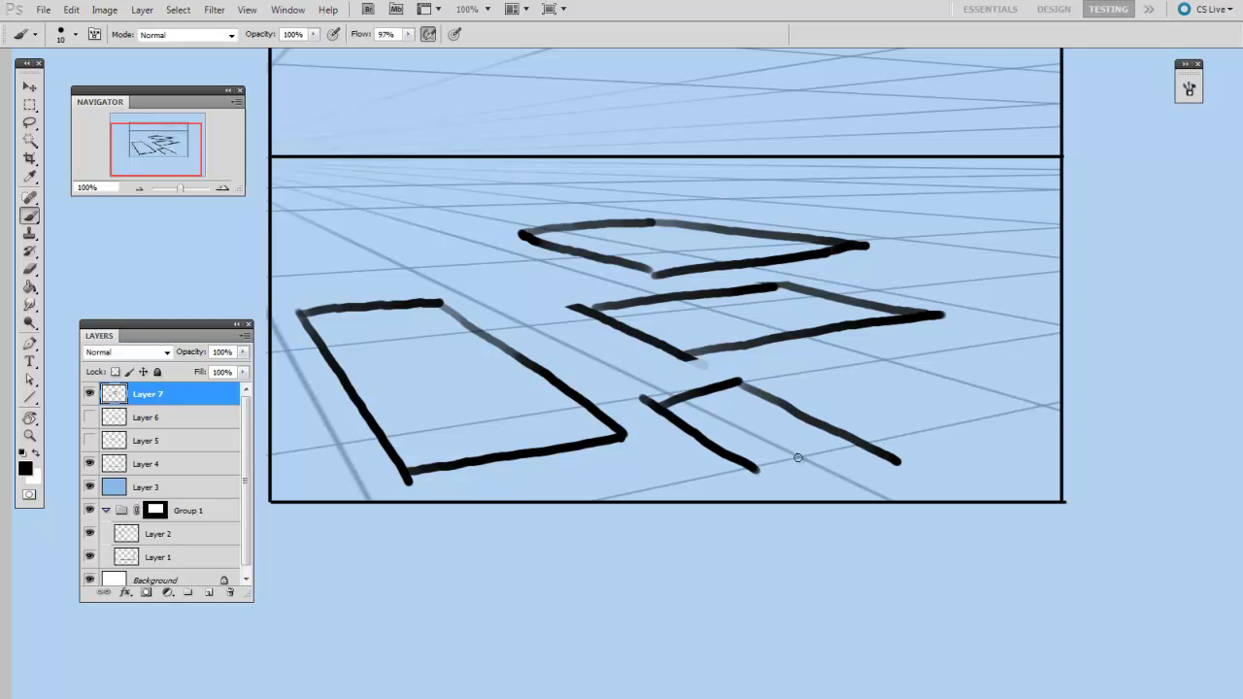
pyautogui.moveTo(758, 476); pyautogui.dragTo(874, 449)
pyautogui.press('e')
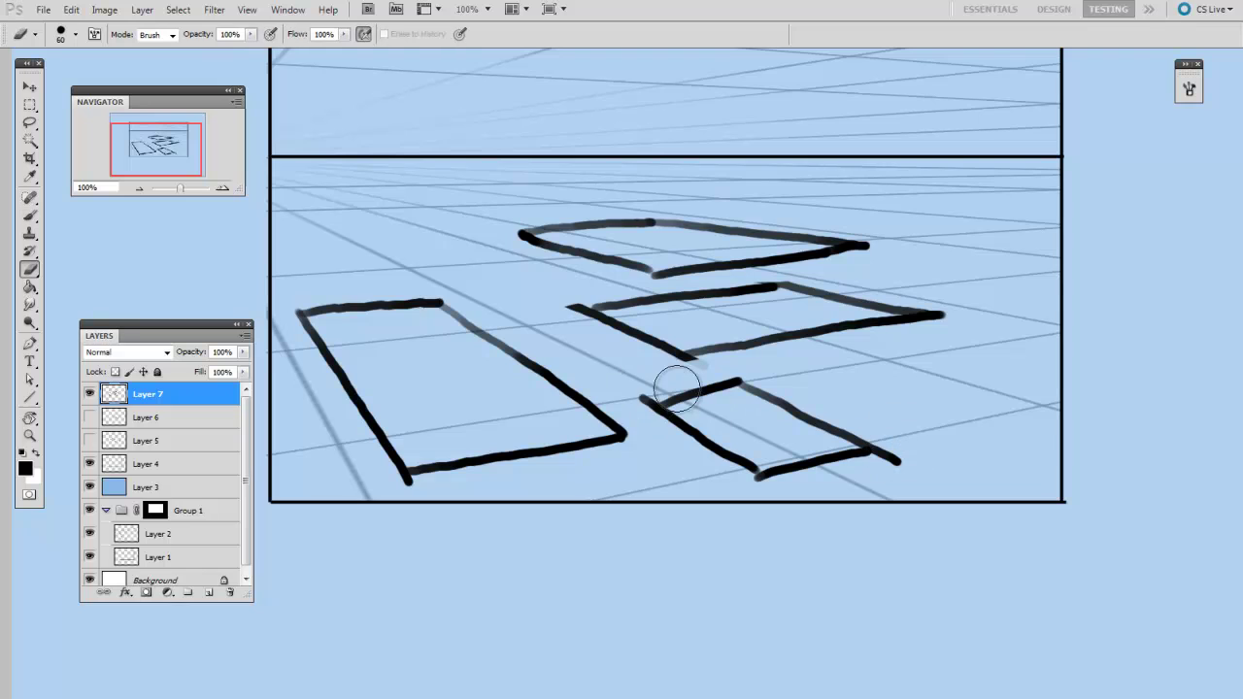
pyautogui.moveTo(643, 398); pyautogui.dragTo(772, 376)
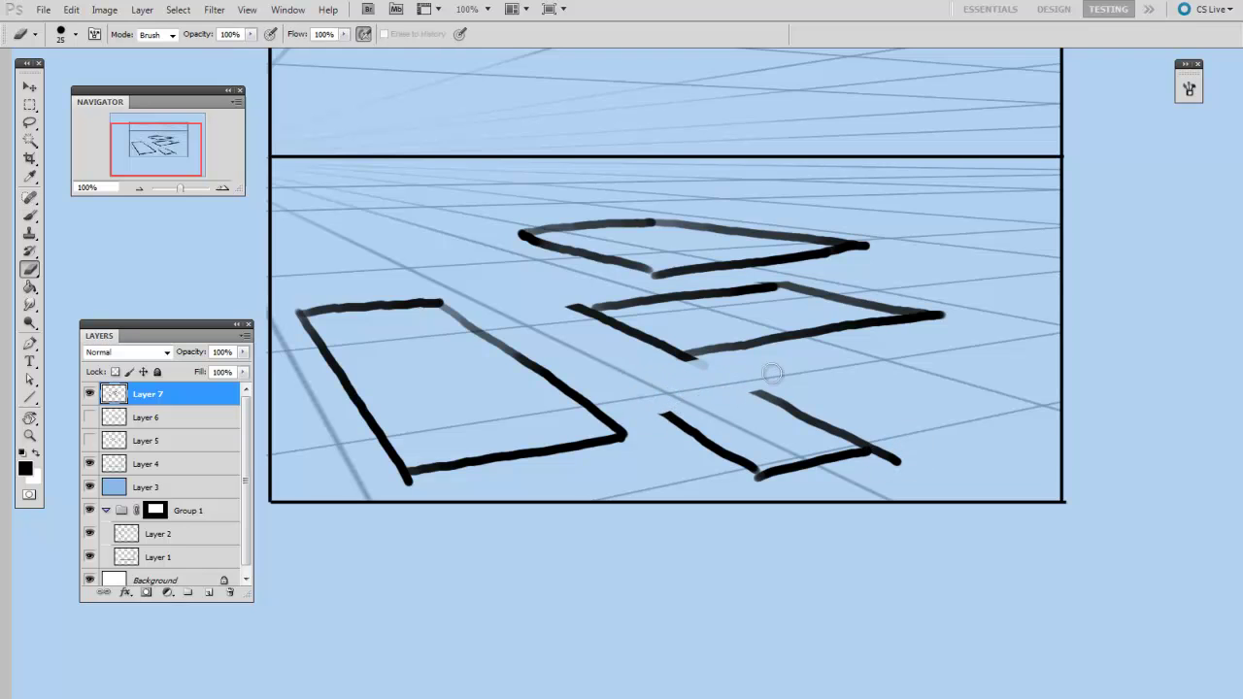
pyautogui.press('b')
pyautogui.moveTo(658, 409); pyautogui.dragTo(763, 393)
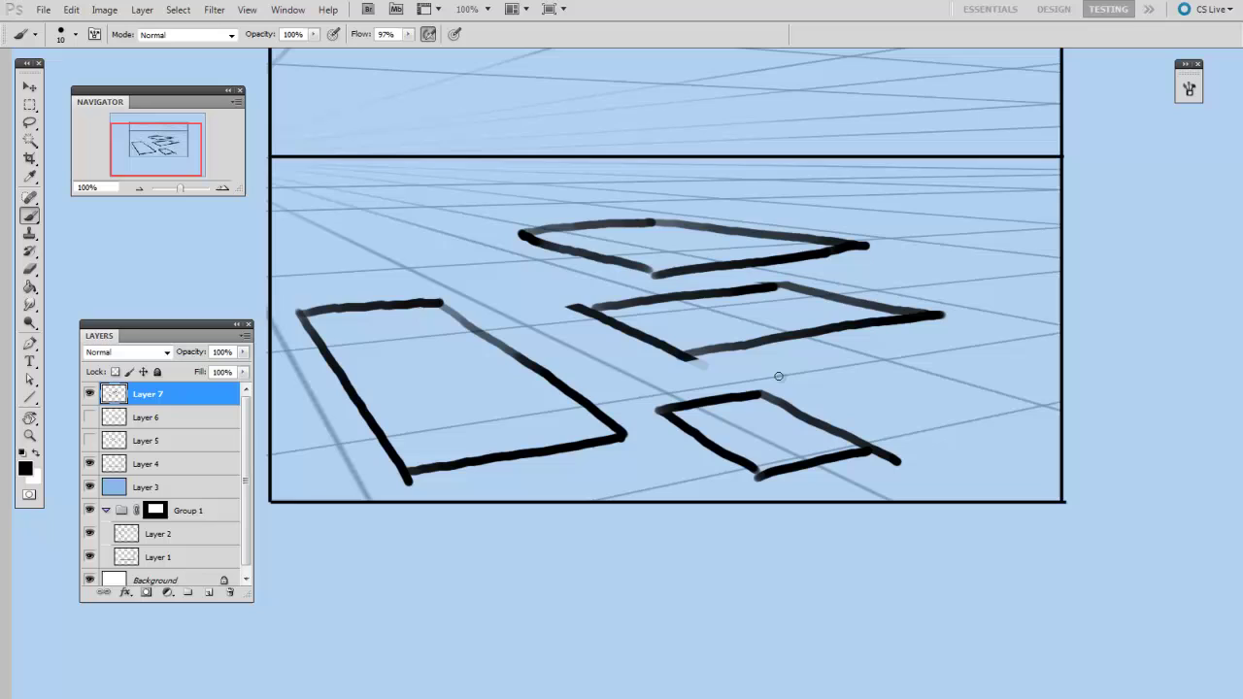
pyautogui.press('e')
pyautogui.click(898, 464)
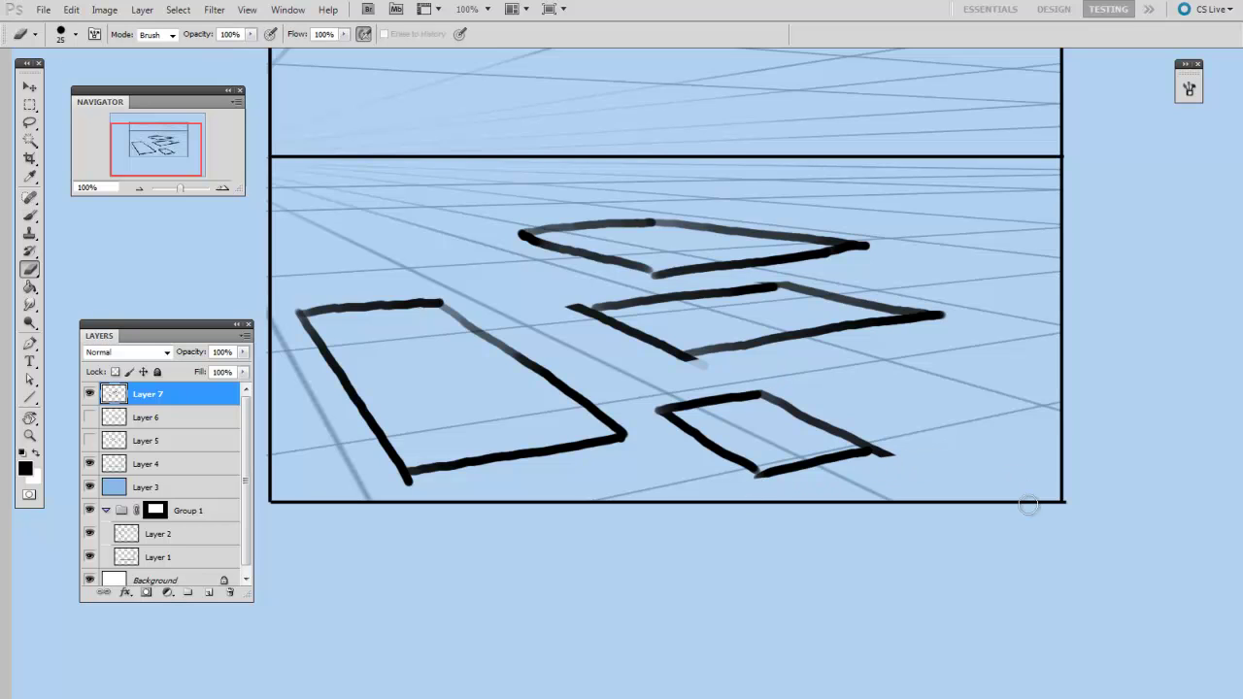